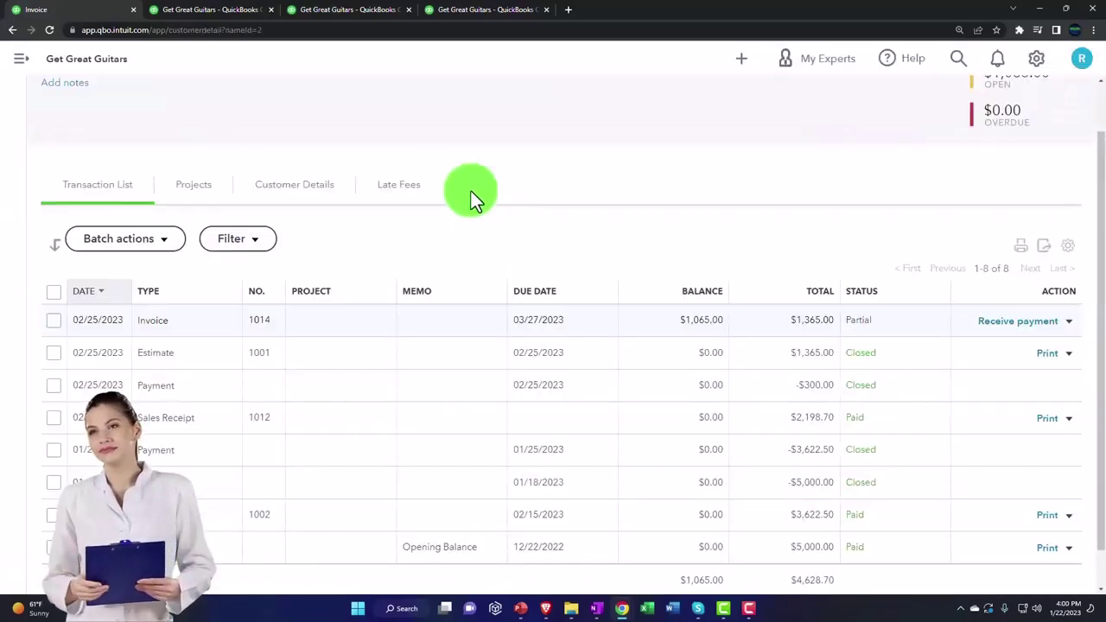
Step: Re-run the Balance Sheet through 02/28/2023 and enlarge it to read Accounts Receivable at 20,426.50
click(223, 12)
scroll(541, 362, up, 5)
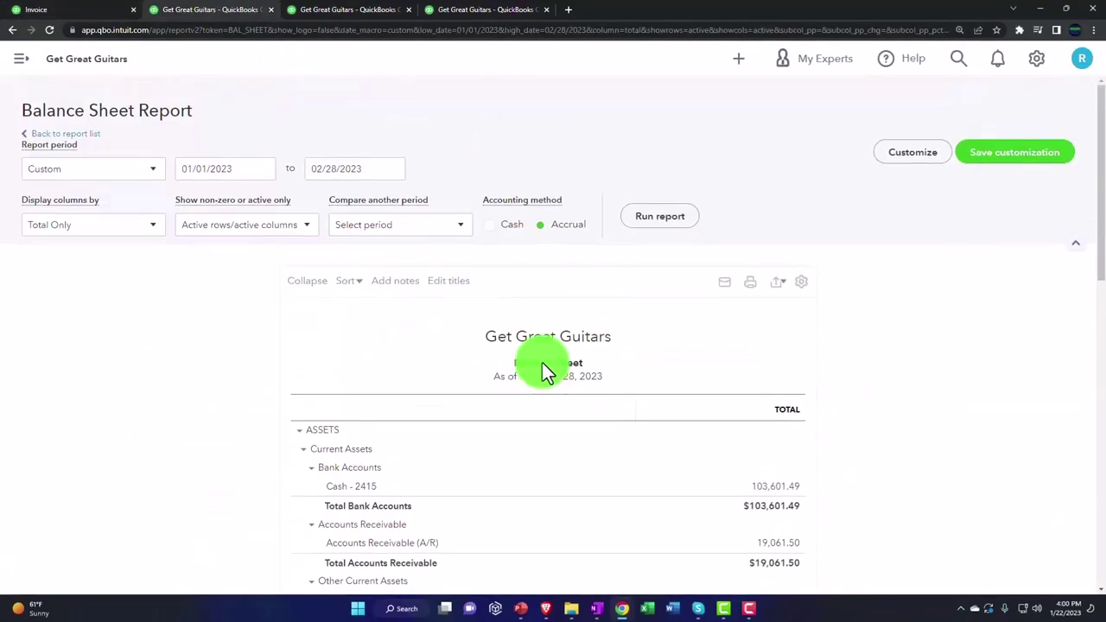
click(660, 216)
scroll(682, 346, down, 2)
key(ctrl+plus)
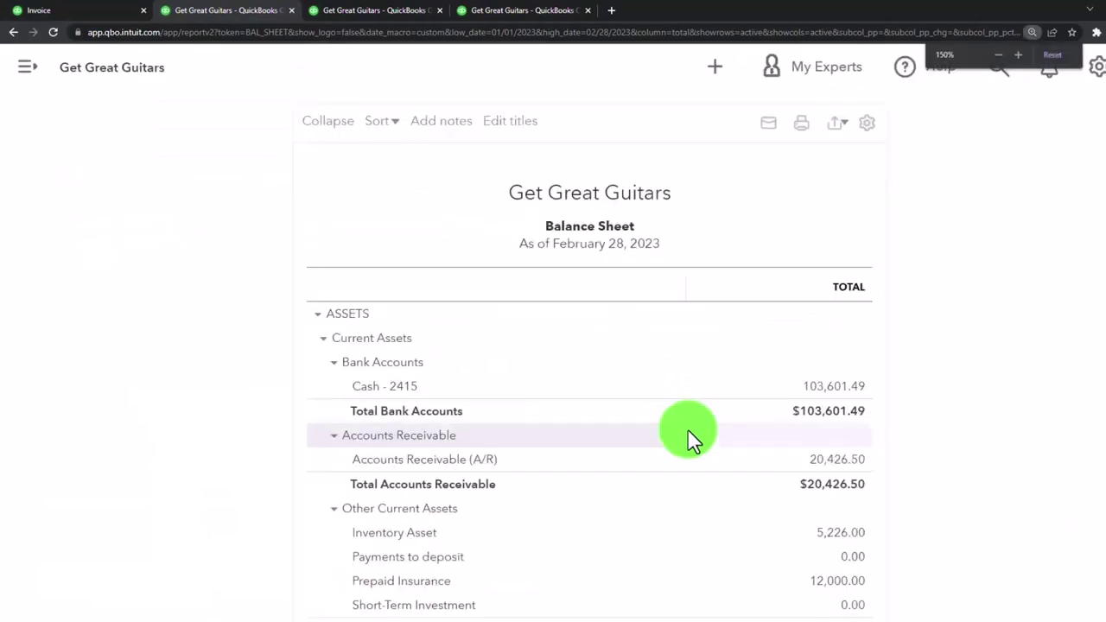
key(ctrl+plus)
scroll(689, 437, down, 2)
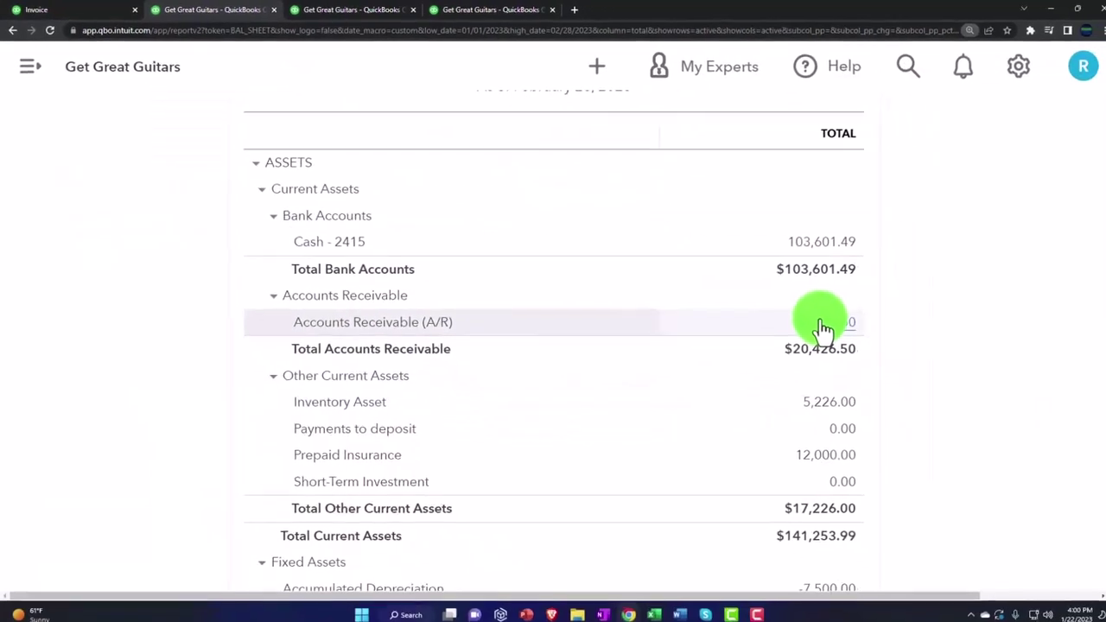
Step: Drill into the Accounts Receivable transactions and open Anderson Guitars' invoice 1014
click(823, 324)
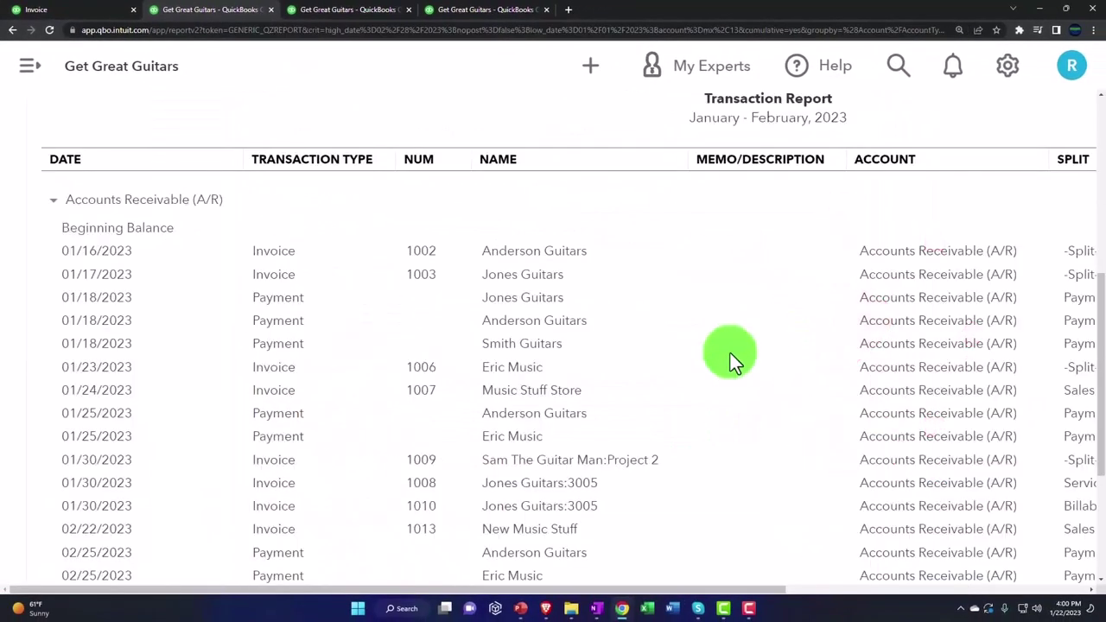
key(ctrl+minus)
key(ctrl+minus)
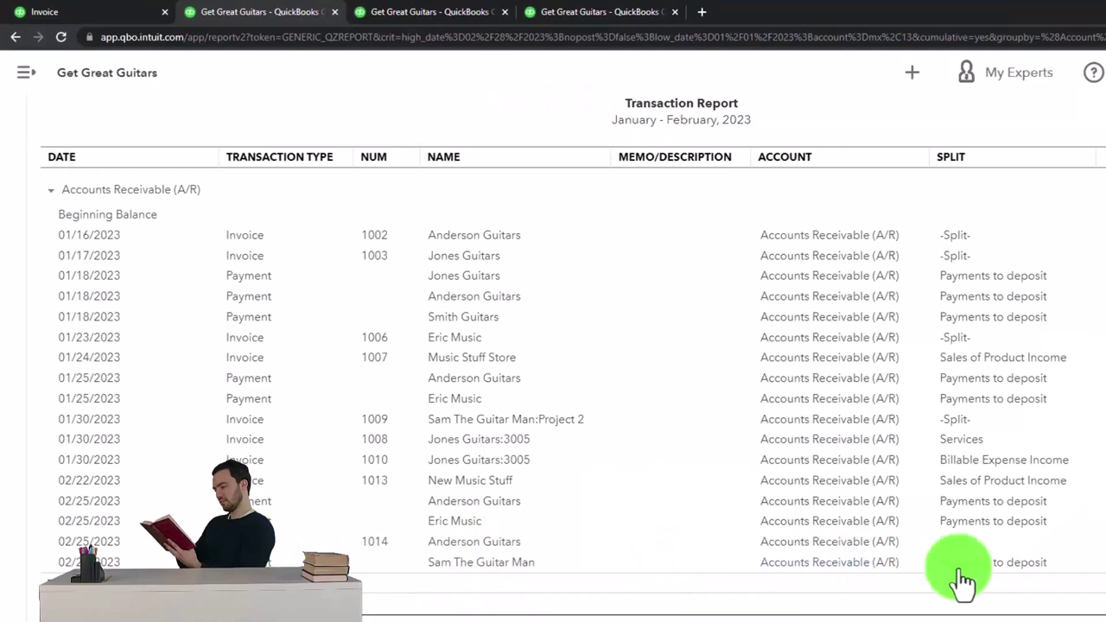
click(947, 548)
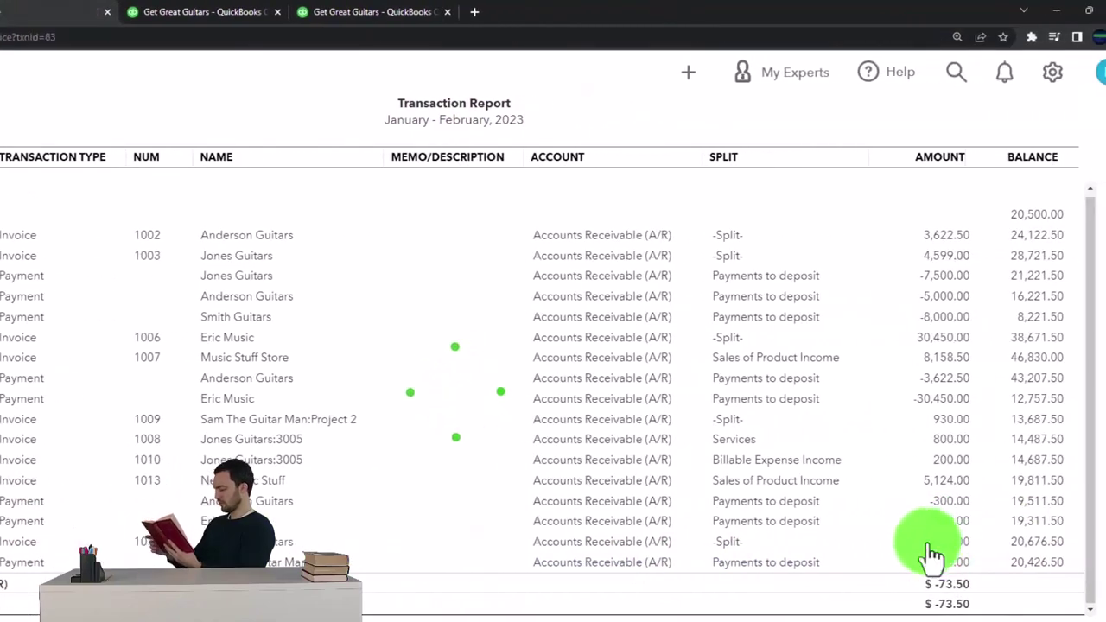
Step: Check invoice 1014's totals: $1,365.00 total, $300.00 received, $1,065.00 due
scroll(922, 442, down, 3)
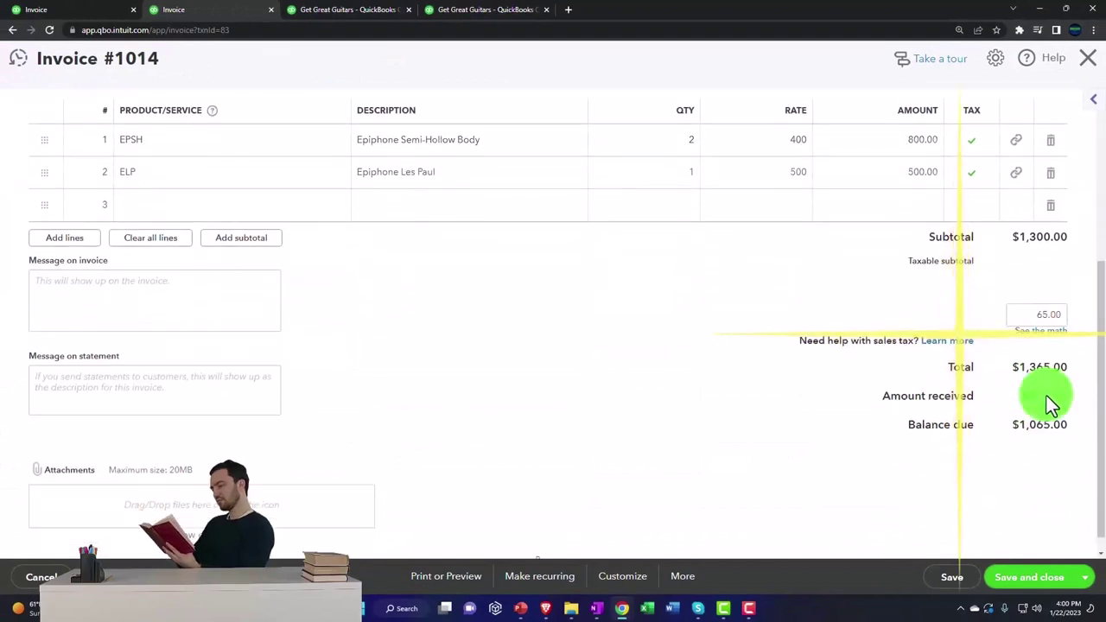
scroll(1045, 411, down, 1)
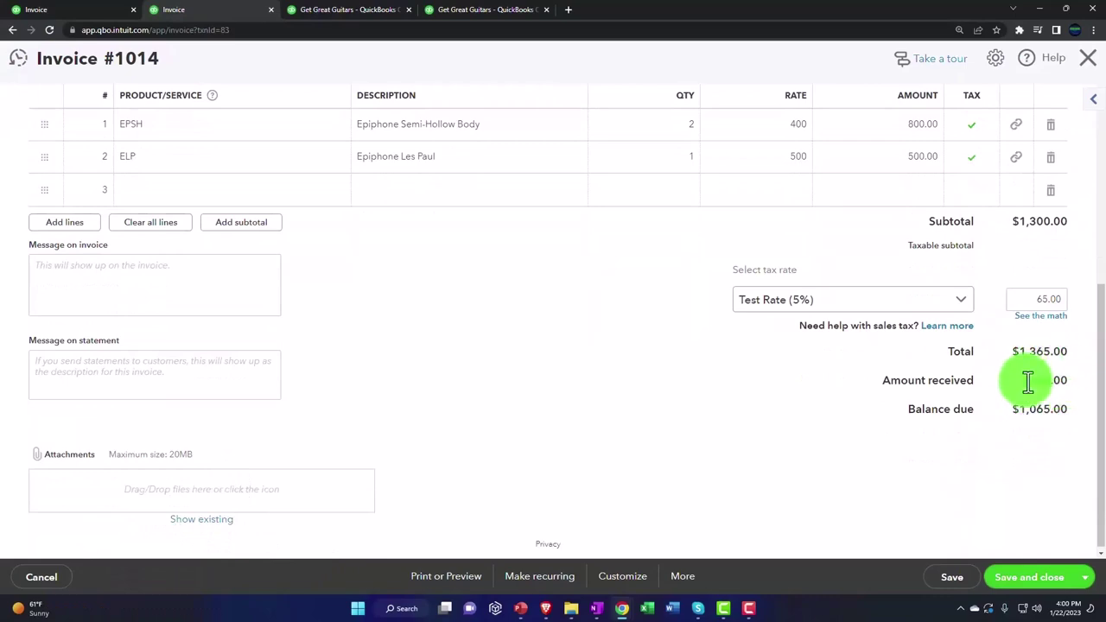
scroll(795, 428, up, 5)
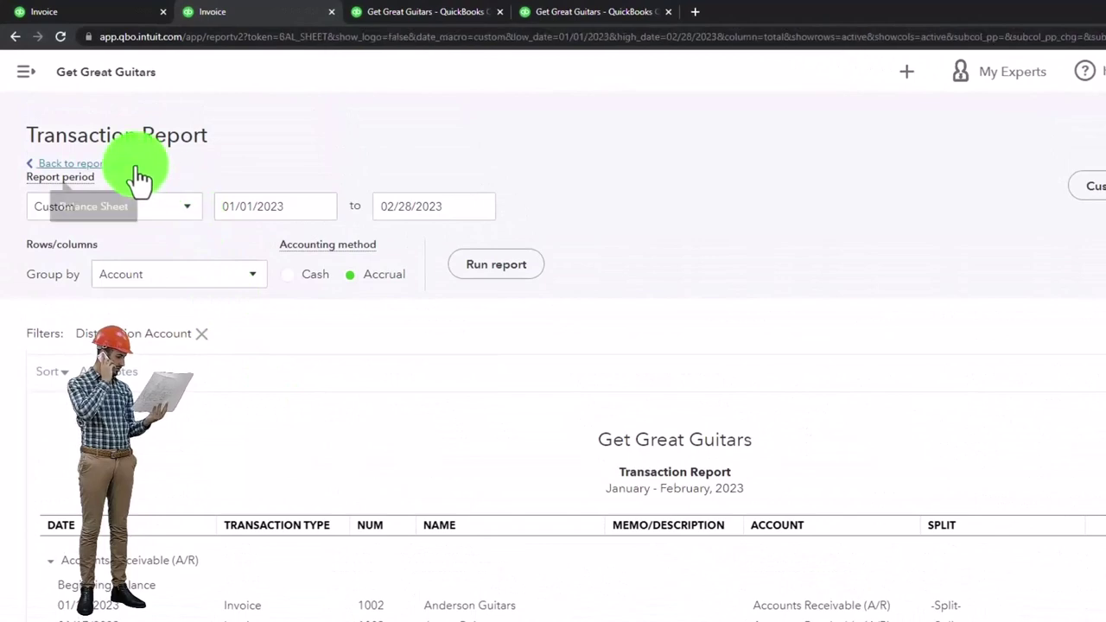
Step: Refresh the Profit and Loss report so February income shows 10,474.00
click(135, 172)
click(398, 16)
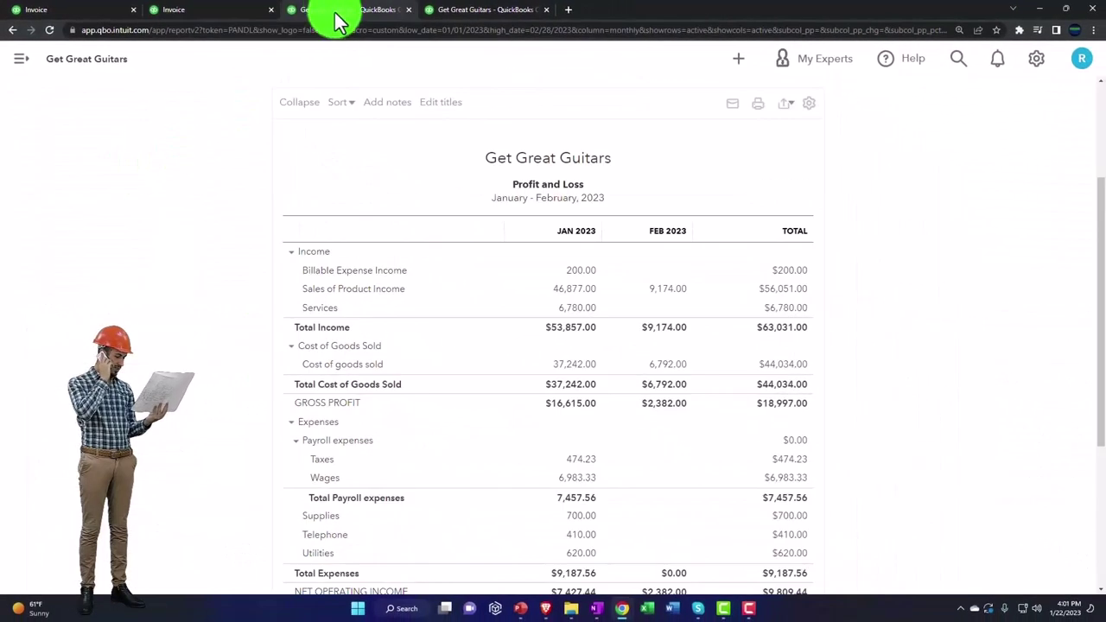
scroll(517, 339, up, 2)
click(656, 218)
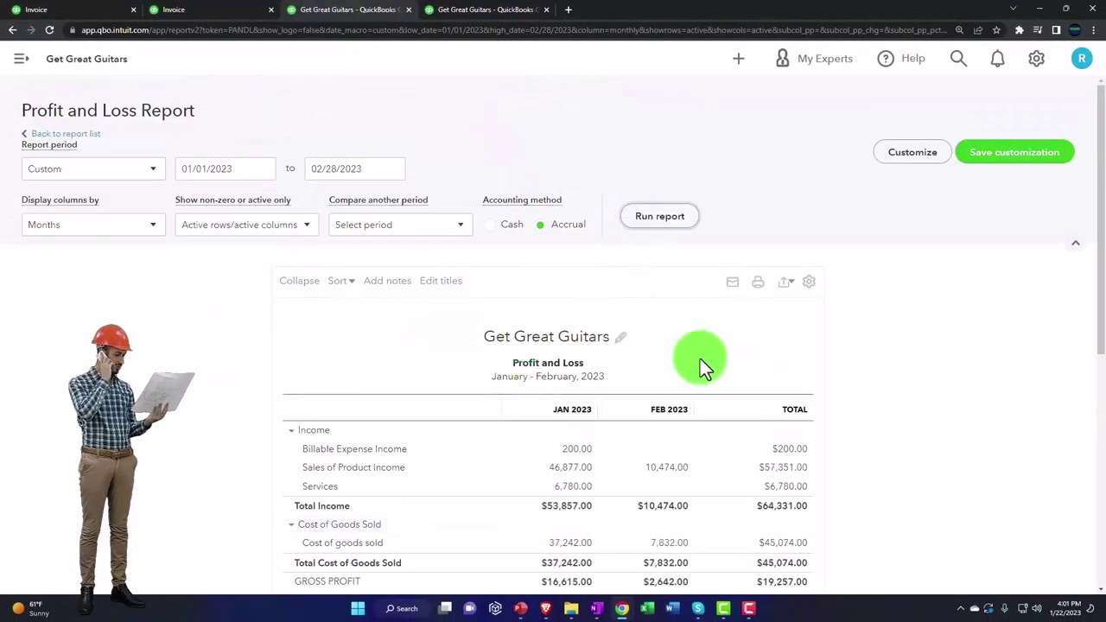
scroll(700, 361, down, 2)
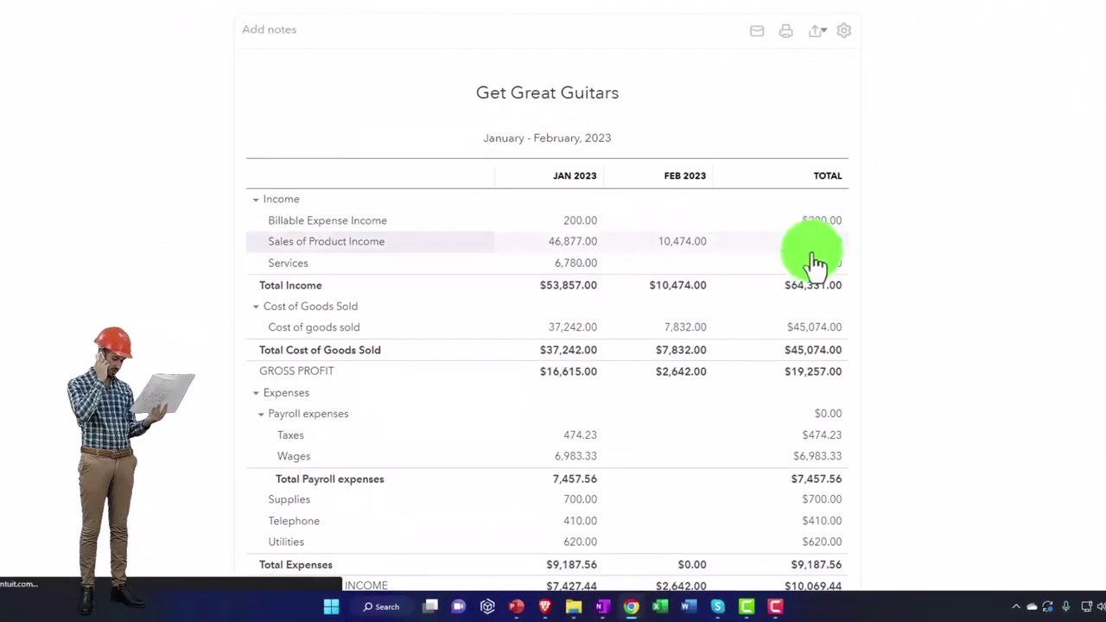
Step: List the Sales of Product Income transactions, including invoice 1014, totaling $57,351.00
click(812, 252)
scroll(760, 346, down, 2)
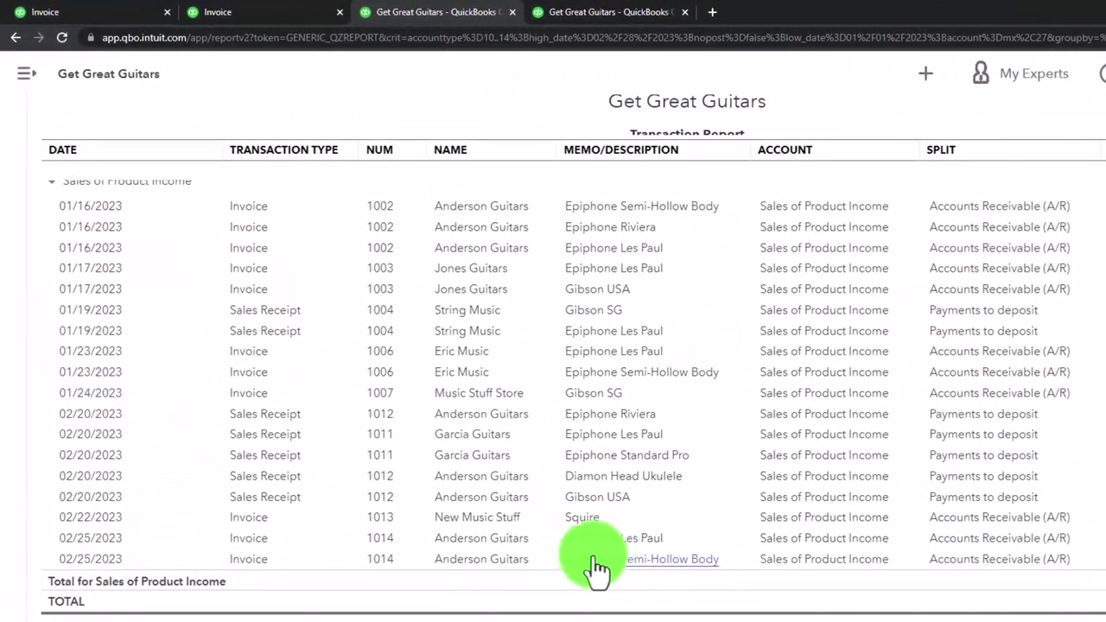
scroll(228, 510, up, 5)
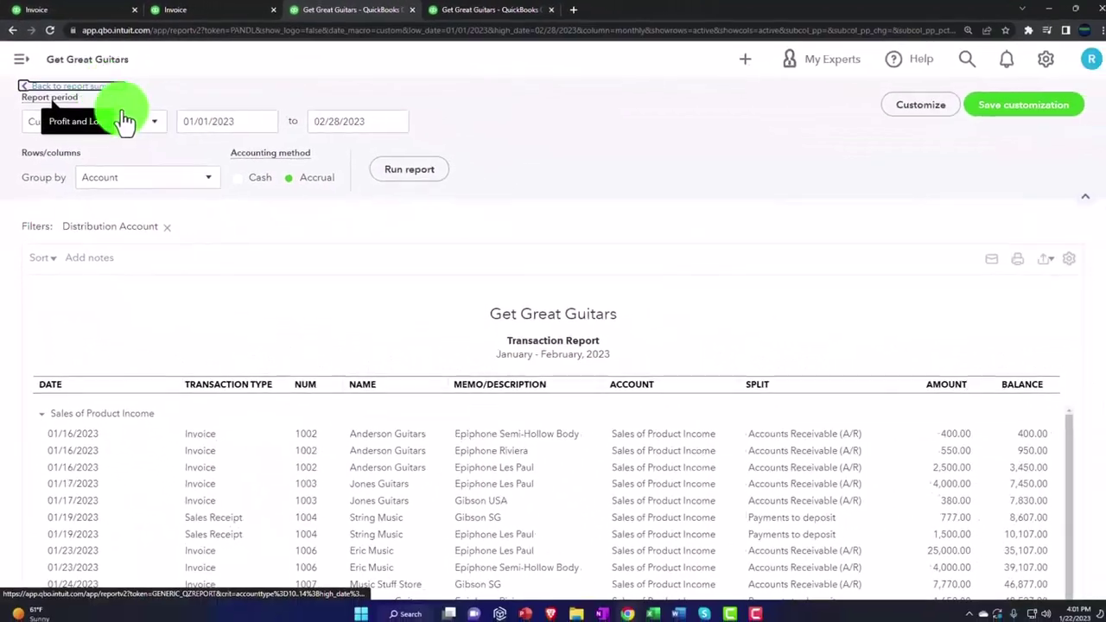
Step: Review the California sales tax payable transactions totaling $2,867.55, including invoice 1014
click(125, 119)
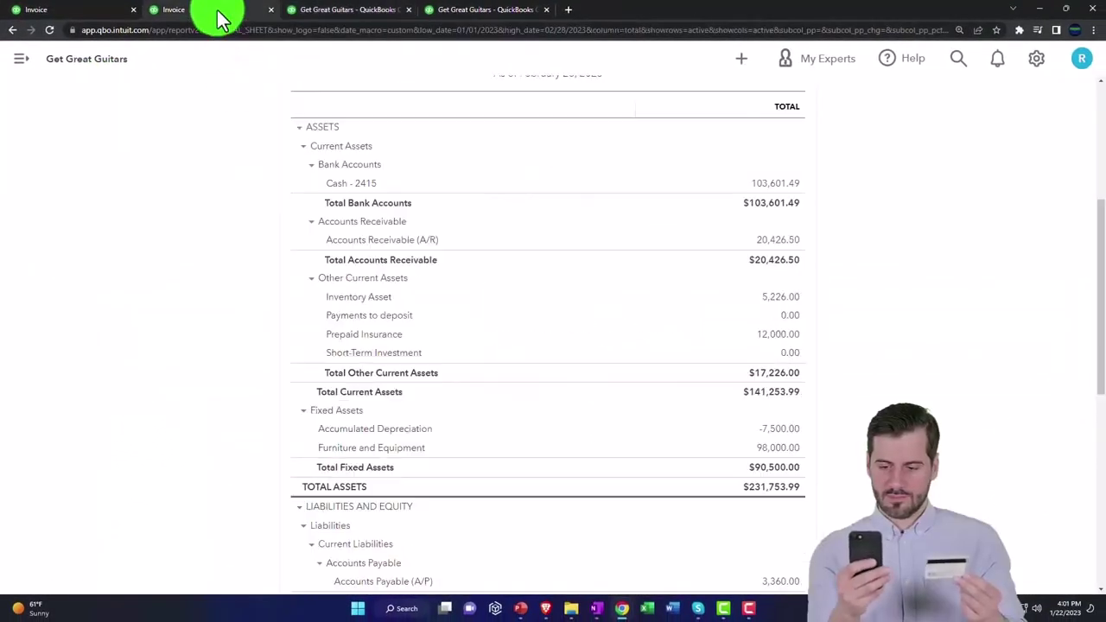
scroll(294, 358, down, 5)
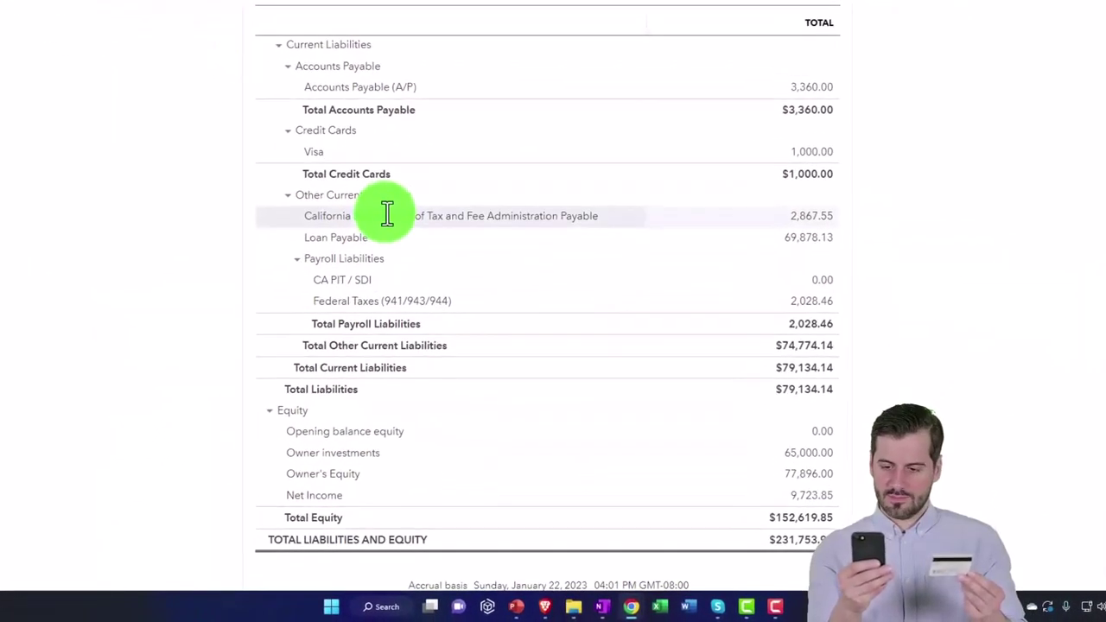
click(807, 221)
scroll(722, 380, down, 3)
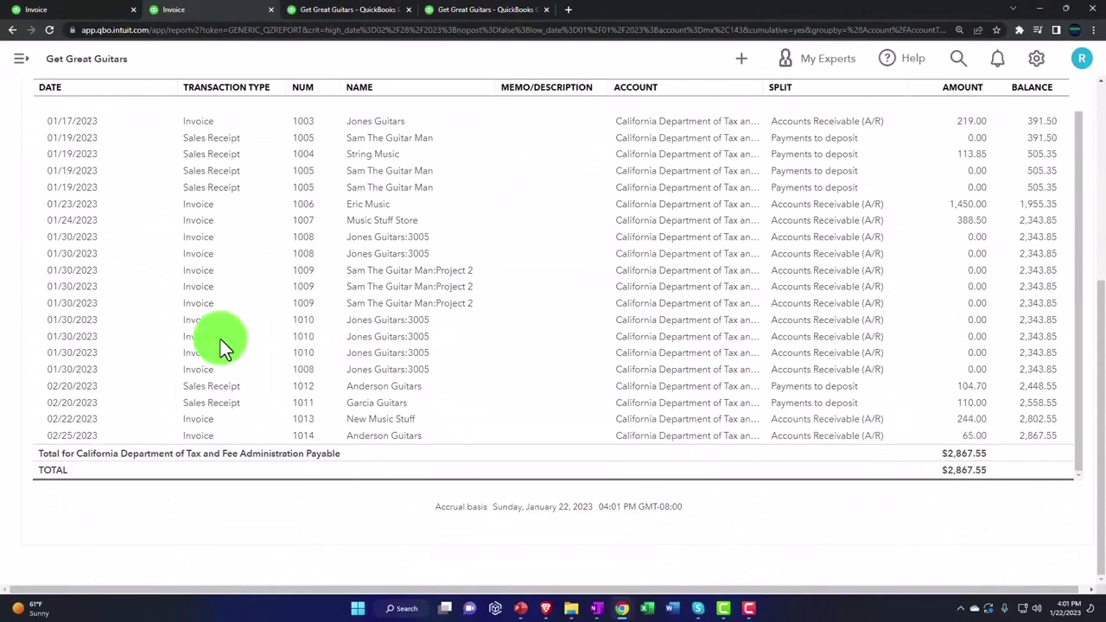
scroll(29, 212, up, 3)
scroll(29, 213, up, 2)
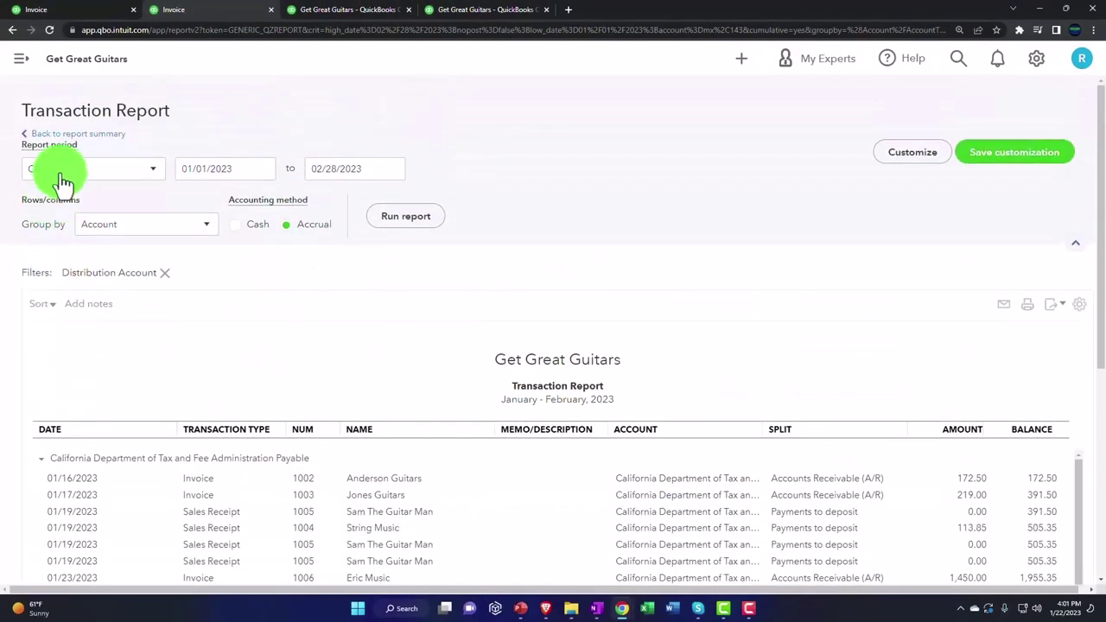
Step: Return to the Balance Sheet and enlarge its assets section totaling $231,753.99
click(83, 139)
scroll(371, 311, down, 6)
scroll(371, 311, up, 3)
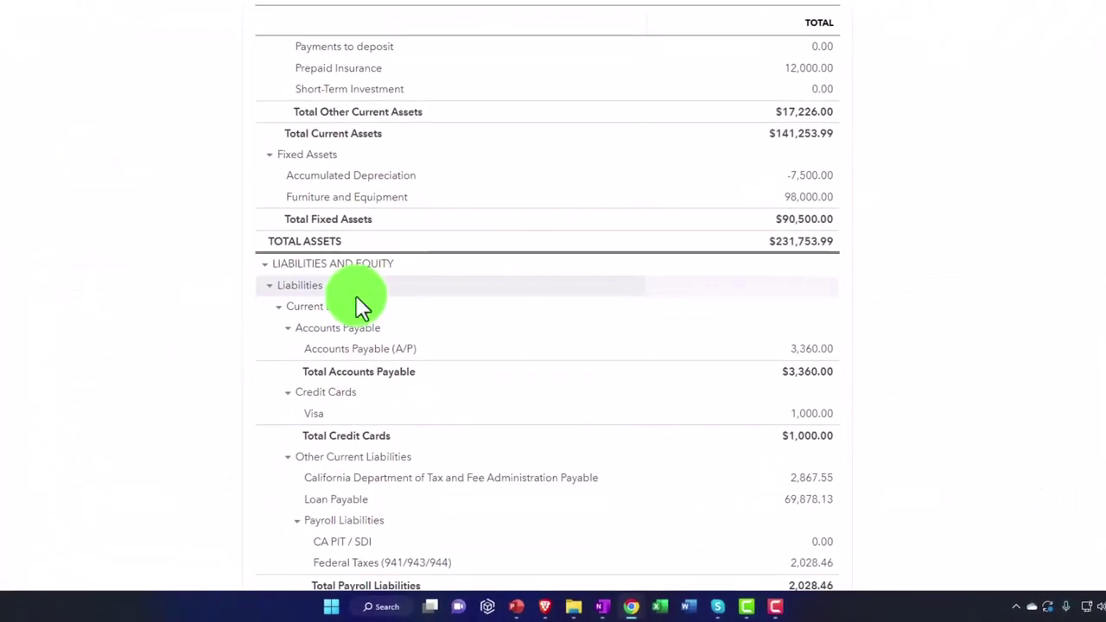
scroll(357, 295, up, 4)
key(ctrl+plus)
key(ctrl+plus)
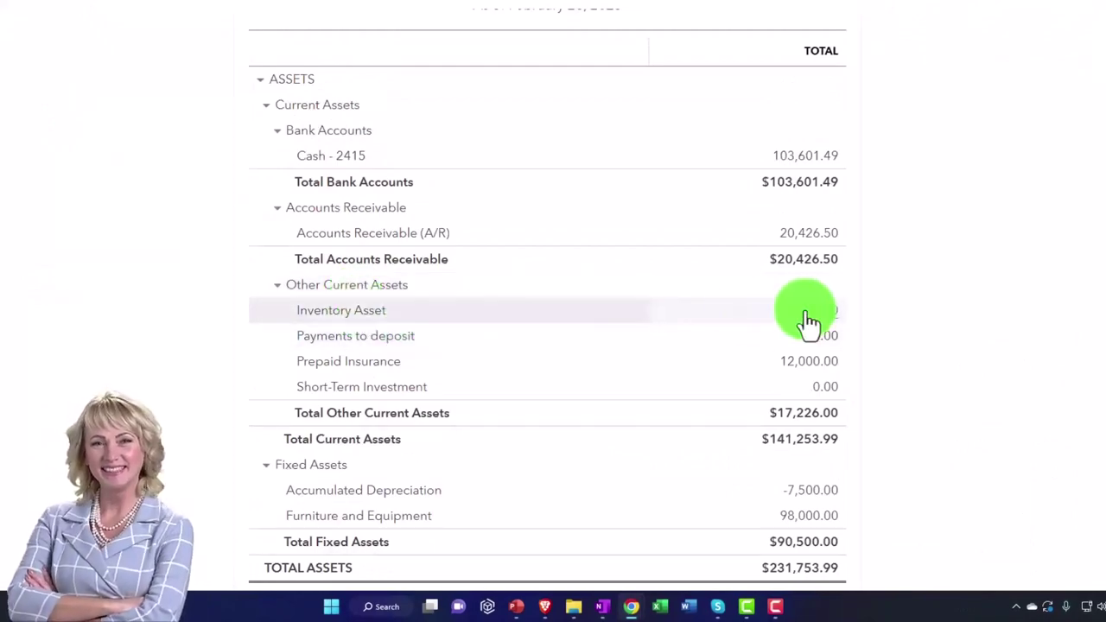
click(808, 313)
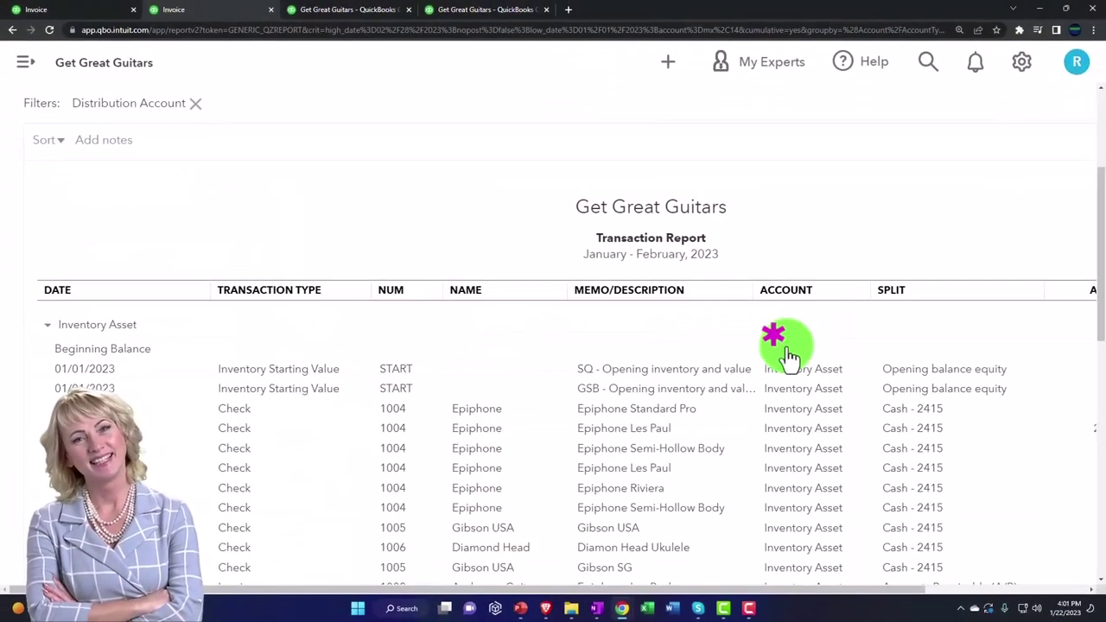
scroll(675, 397, down, 10)
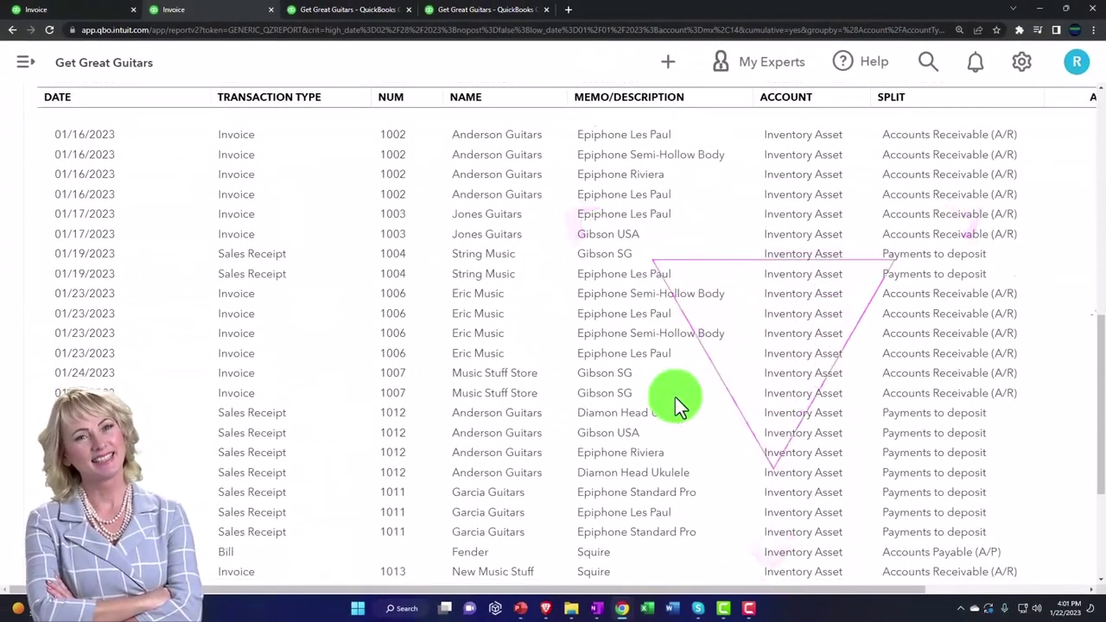
key(ctrl+minus)
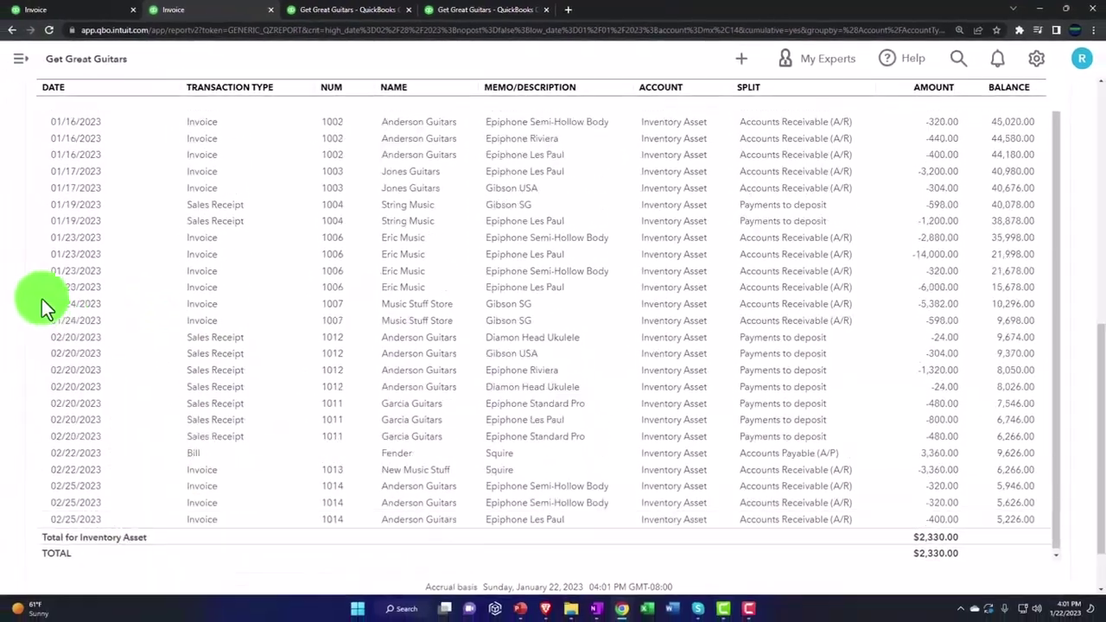
scroll(43, 299, up, 10)
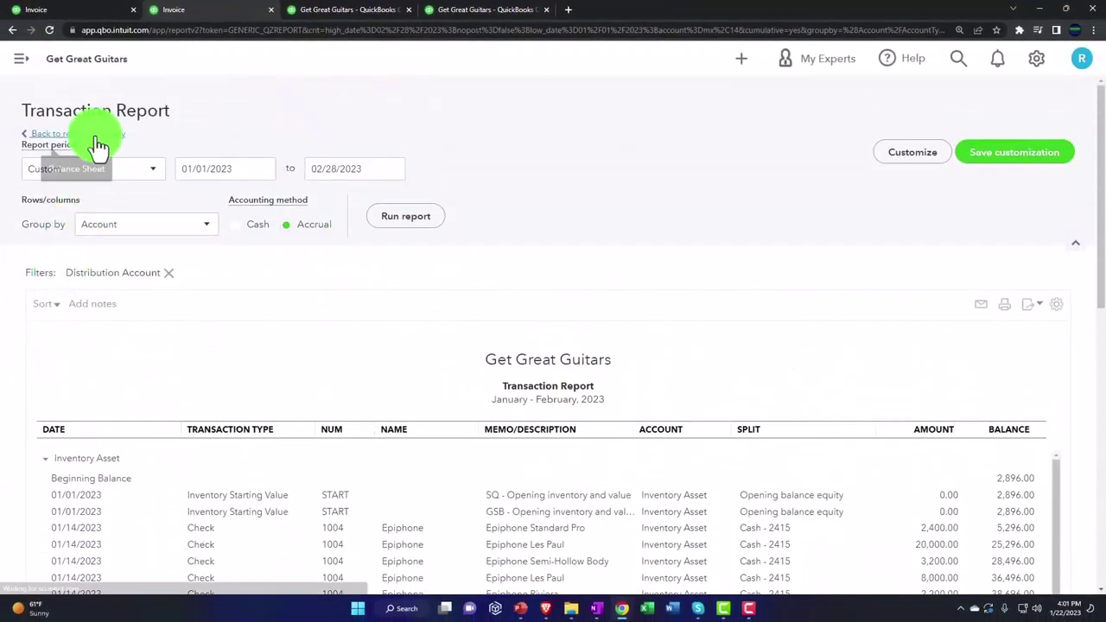
click(95, 144)
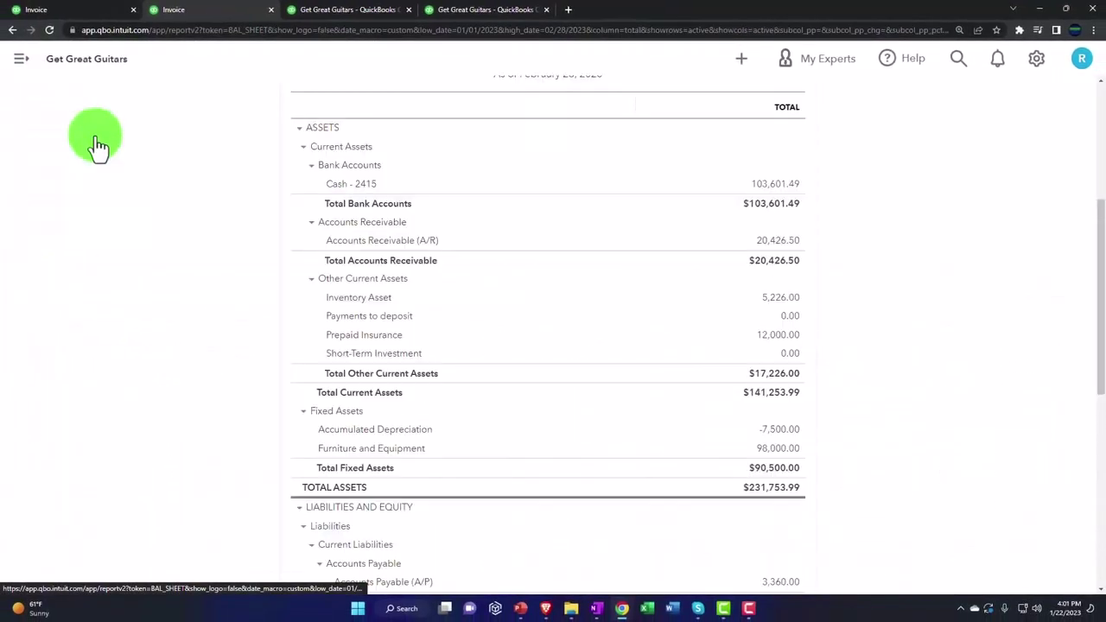
Step: Review the Cost of goods sold transactions totaling 45,074.00, then return to the Profit and Loss summary
click(310, 17)
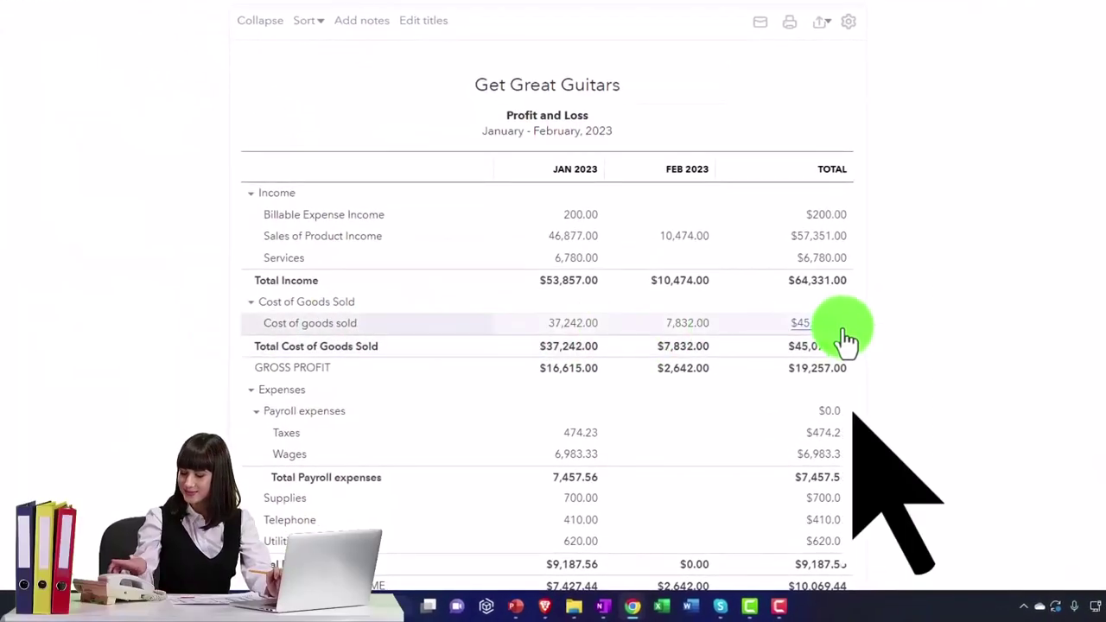
click(840, 325)
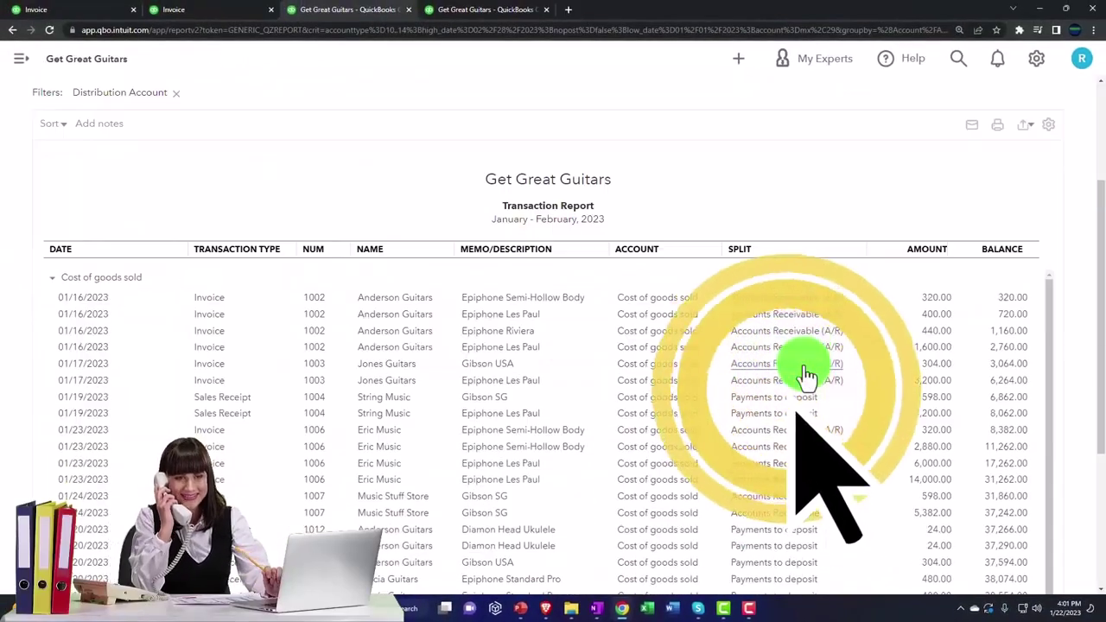
scroll(635, 393, down, 5)
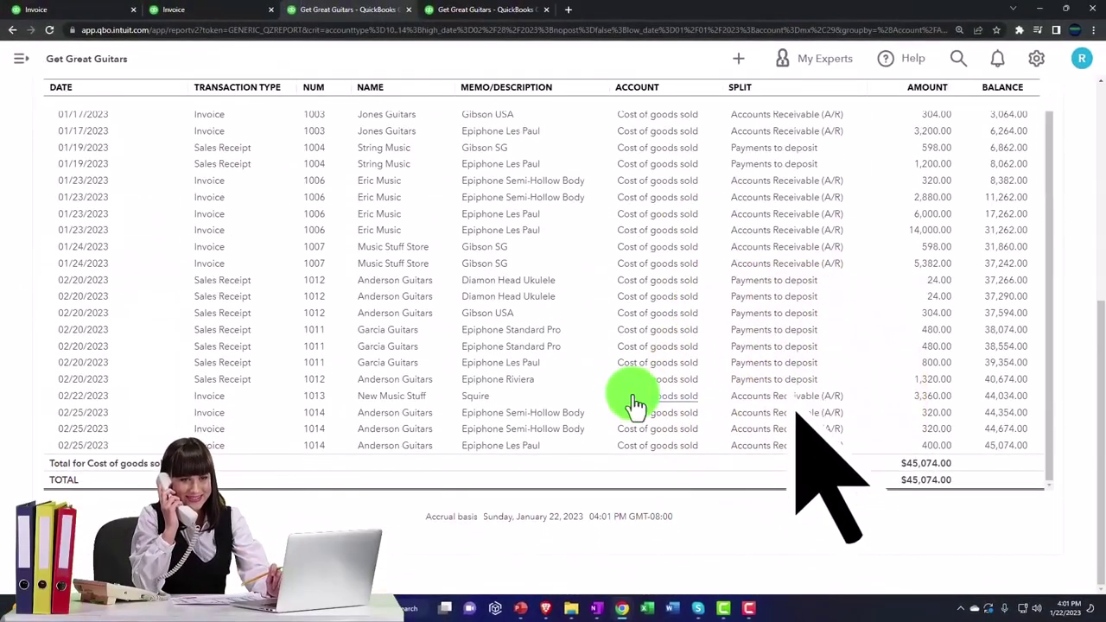
key(ctrl+plus)
key(ctrl+minus)
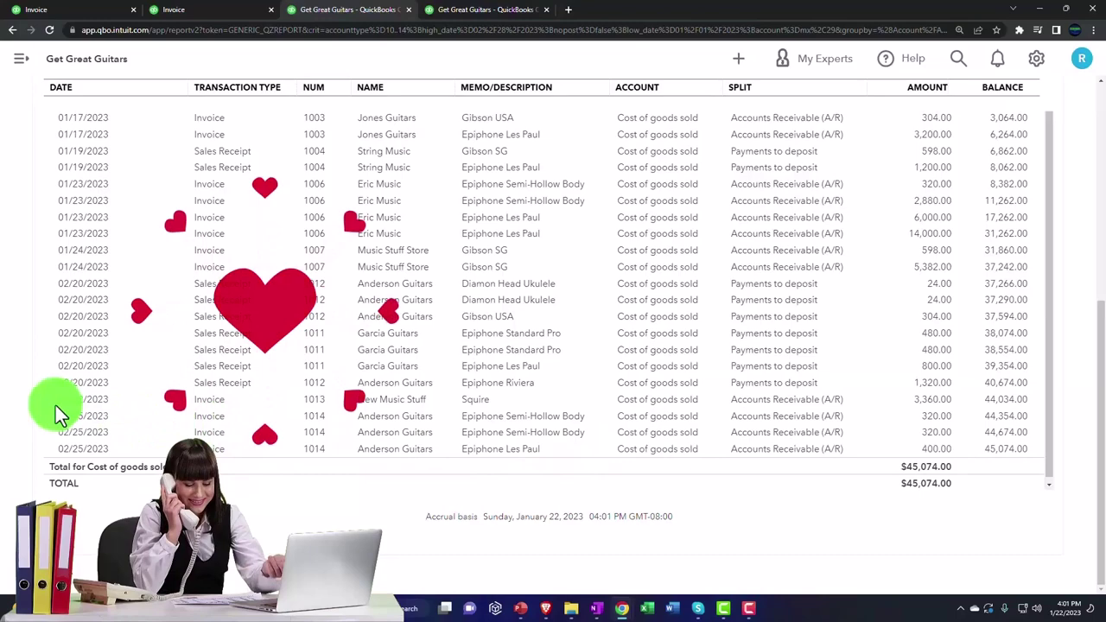
scroll(40, 396, up, 10)
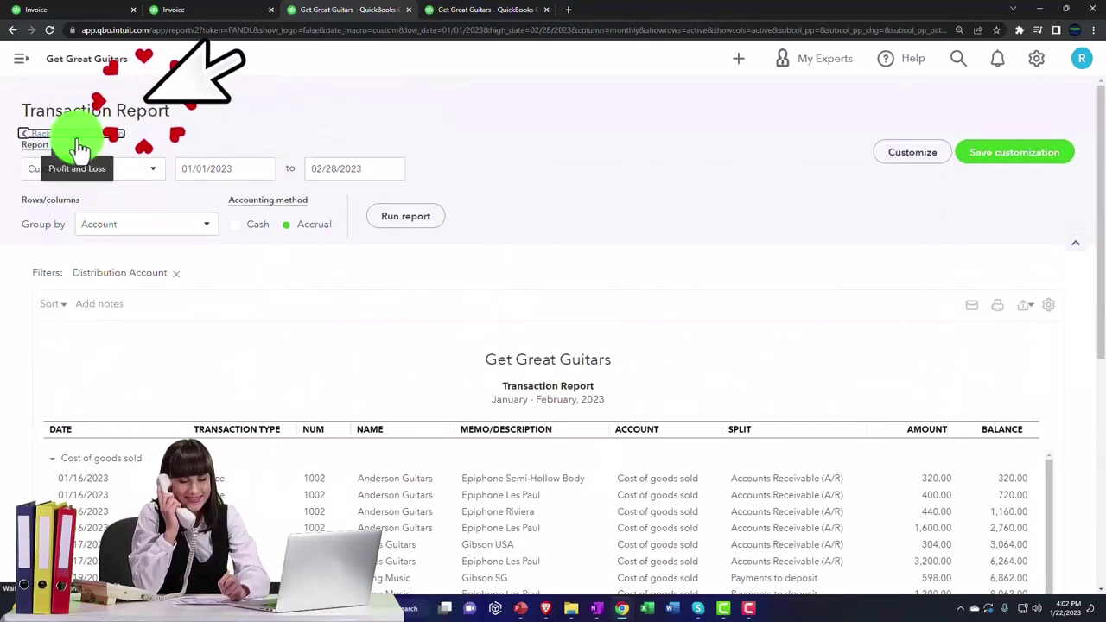
click(76, 135)
Step: Refresh the Customer Balance Detail report and view the customer's transaction list with invoice 1014 Partial
click(460, 12)
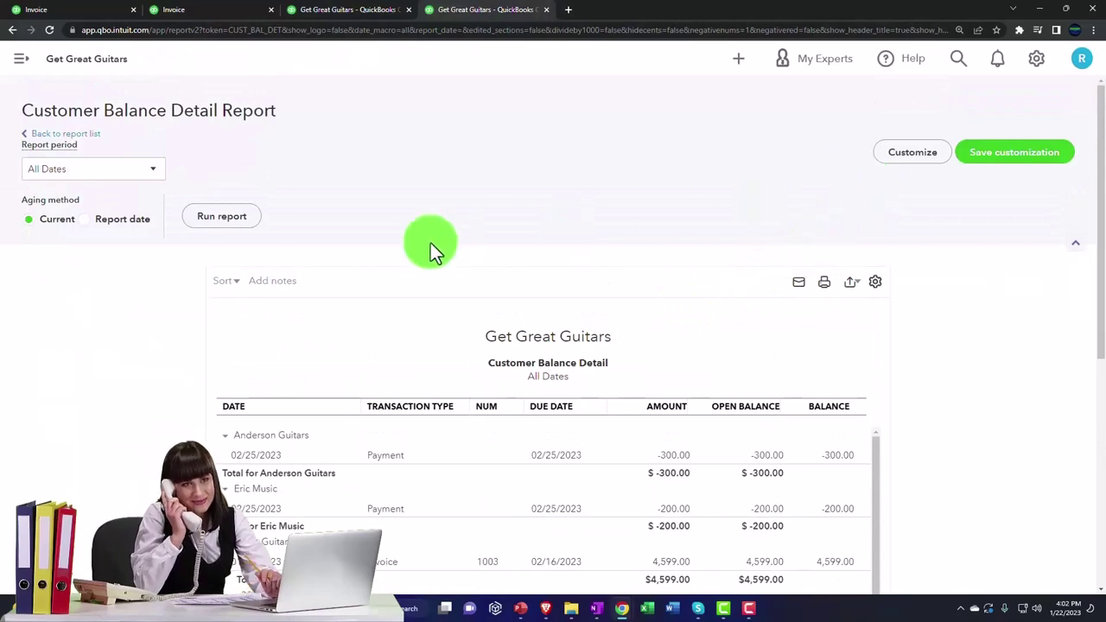
click(249, 227)
scroll(169, 393, down, 2)
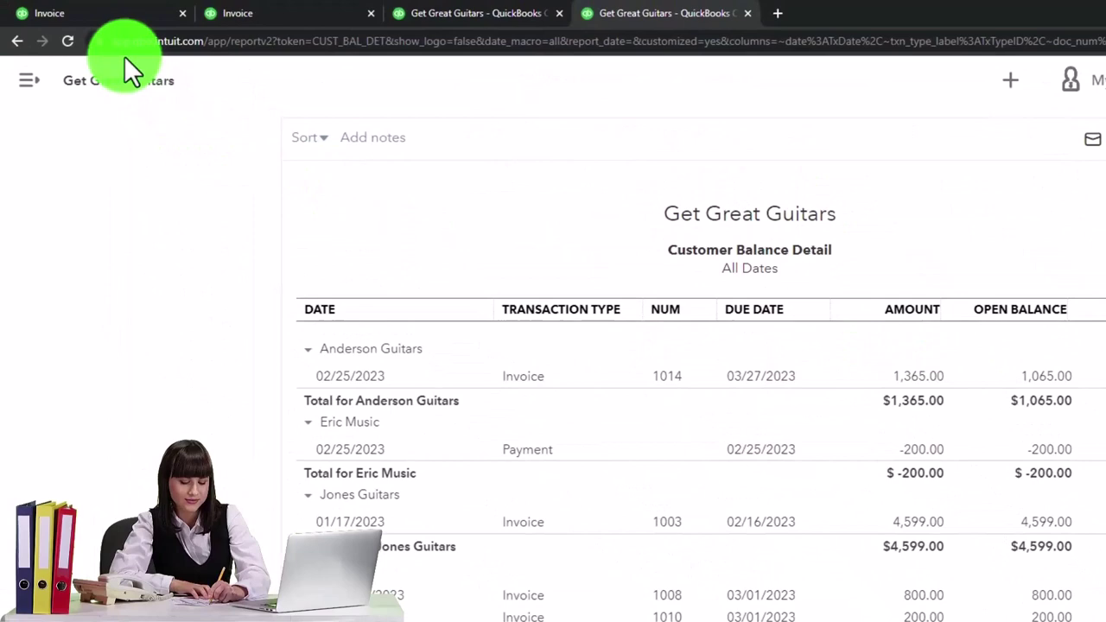
click(109, 13)
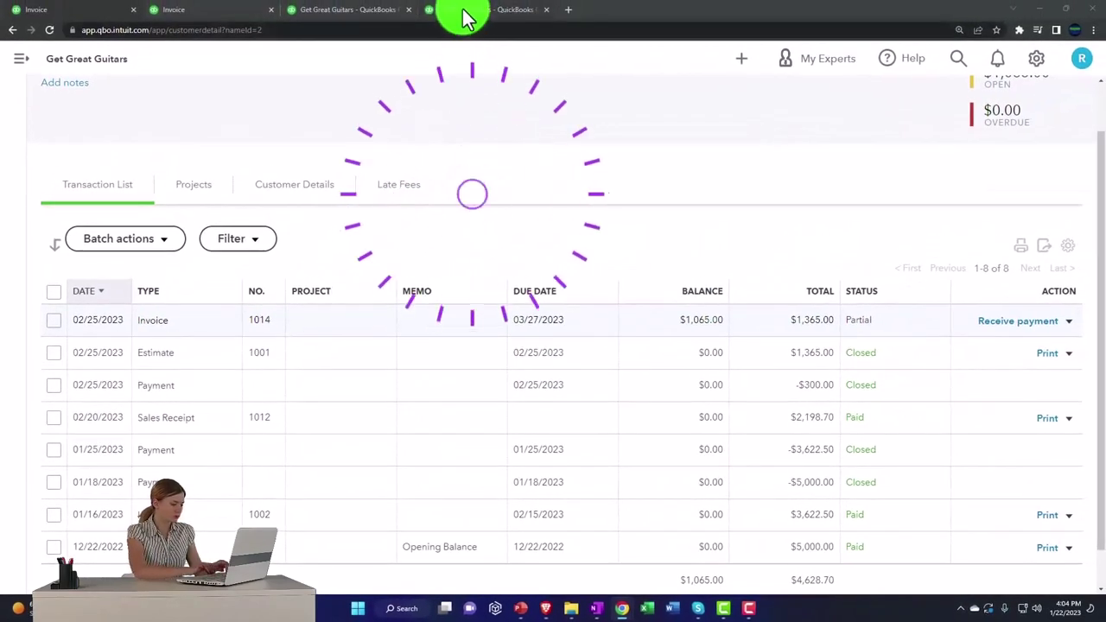
Step: Zoom the Customer Balance Detail report and scroll to the $20,426.50 total open balance
click(463, 12)
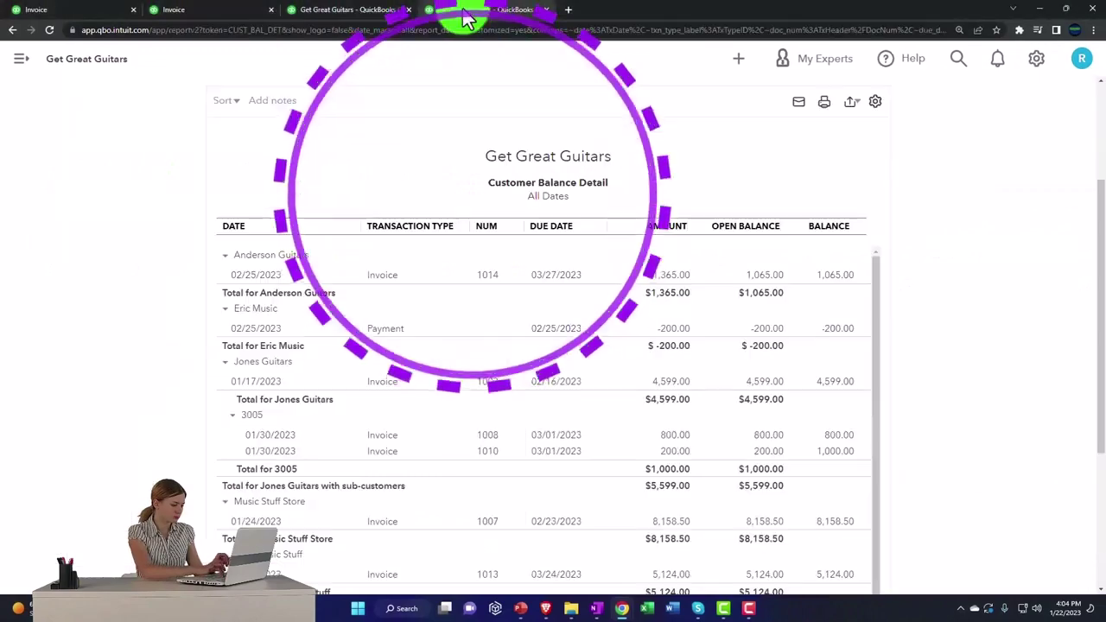
key(ctrl+plus)
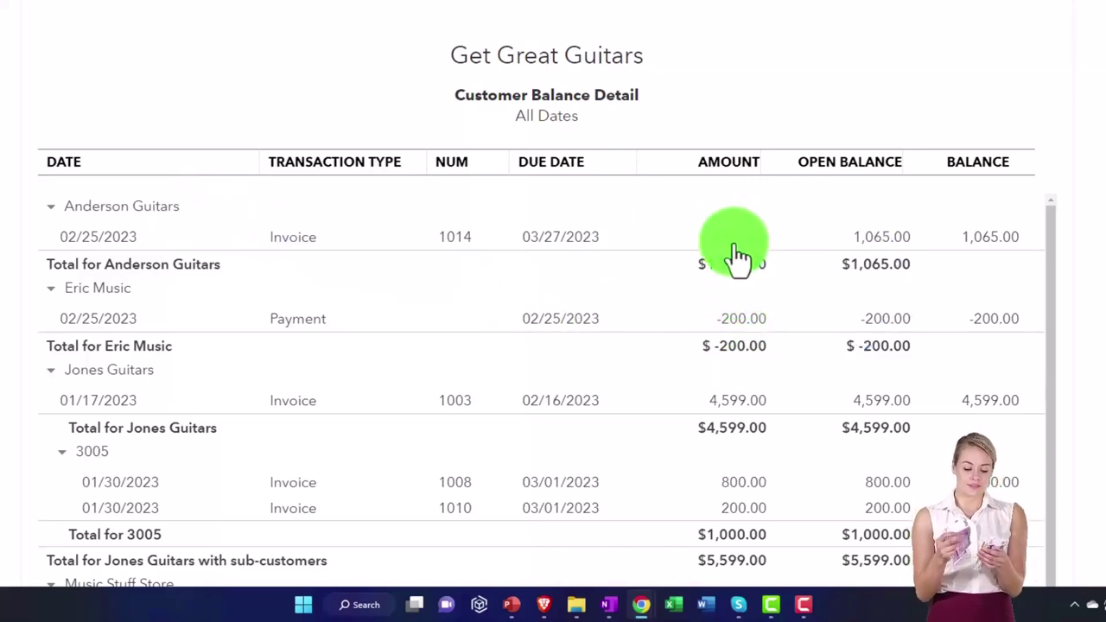
scroll(761, 318, down, 1)
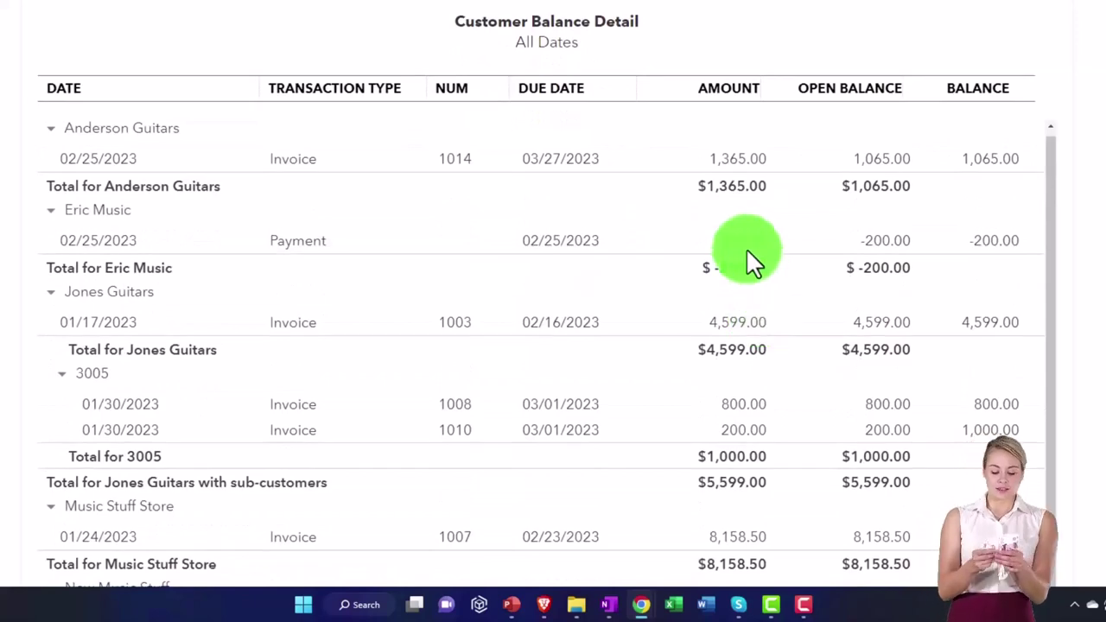
scroll(748, 251, down, 6)
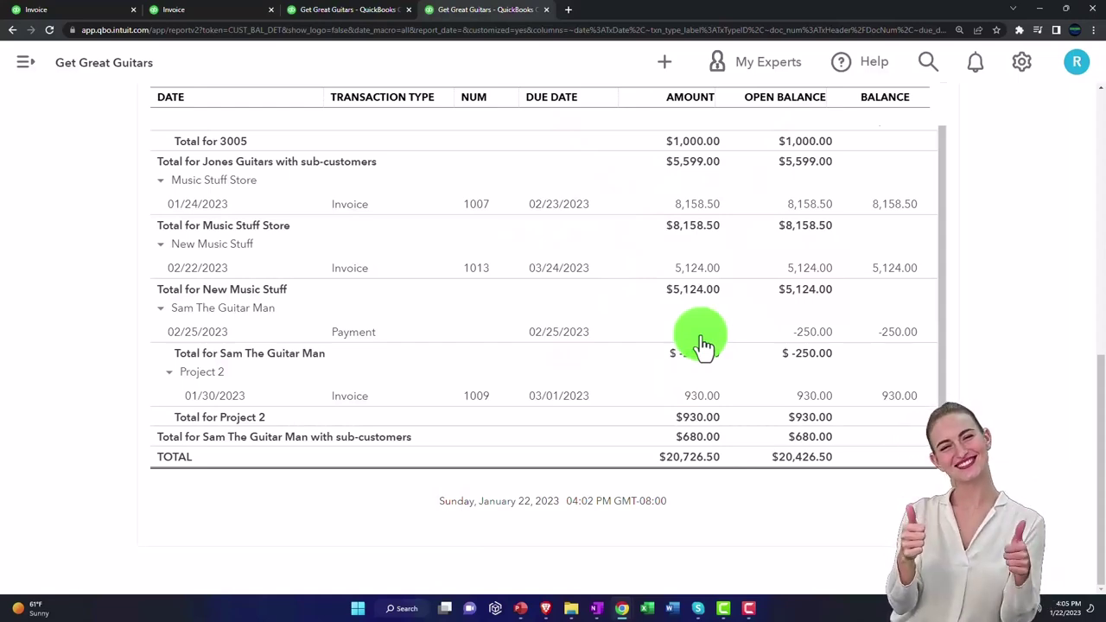
click(69, 15)
scroll(452, 445, down, 3)
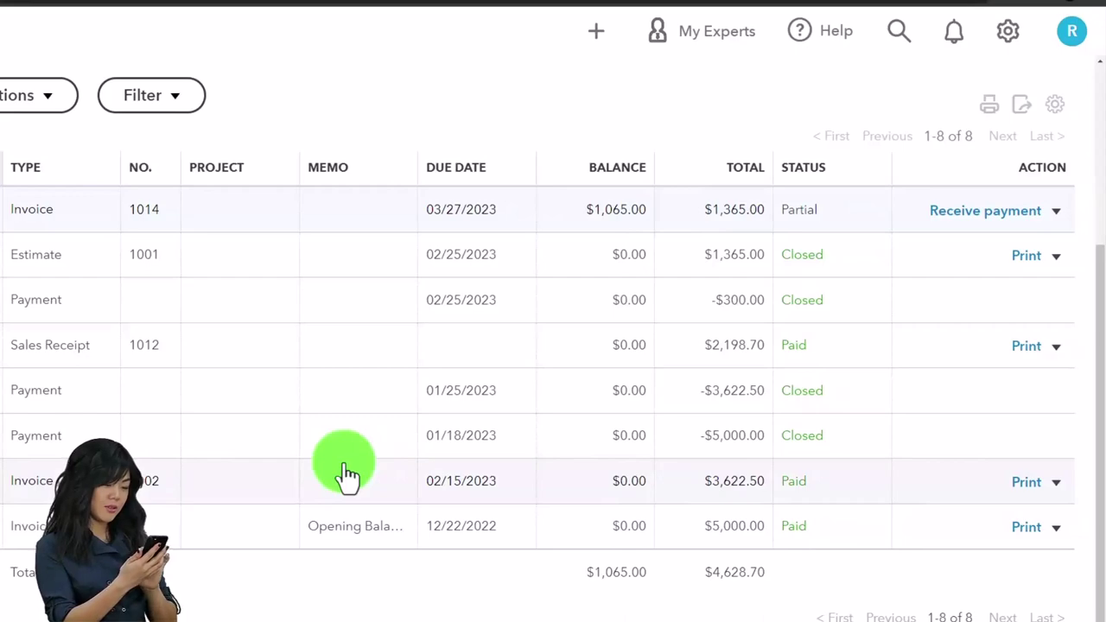
click(475, 15)
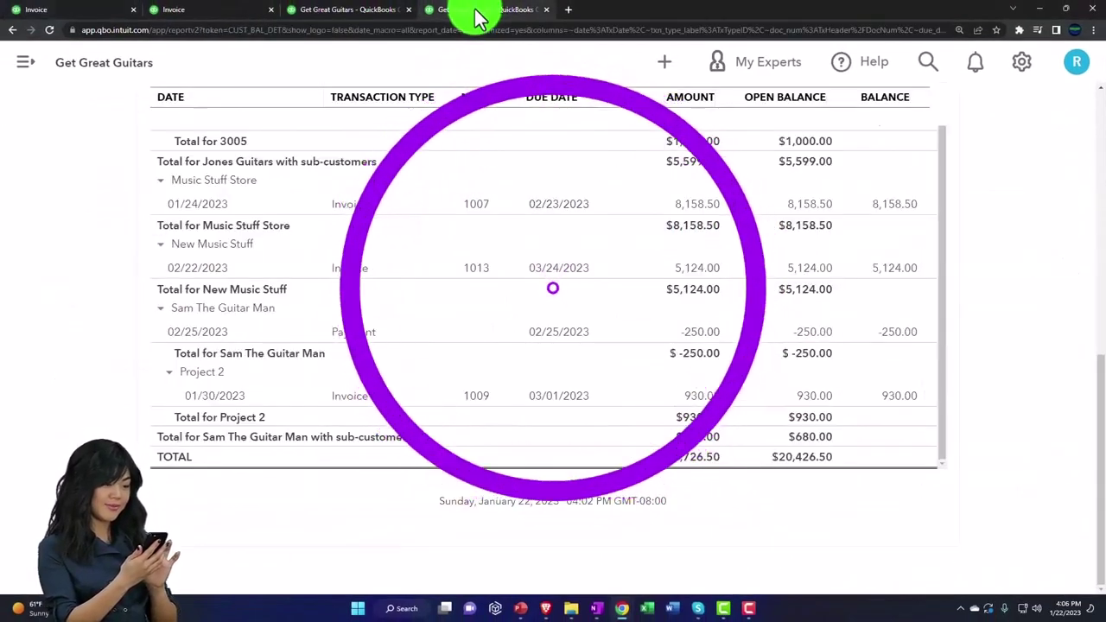
scroll(92, 359, up, 10)
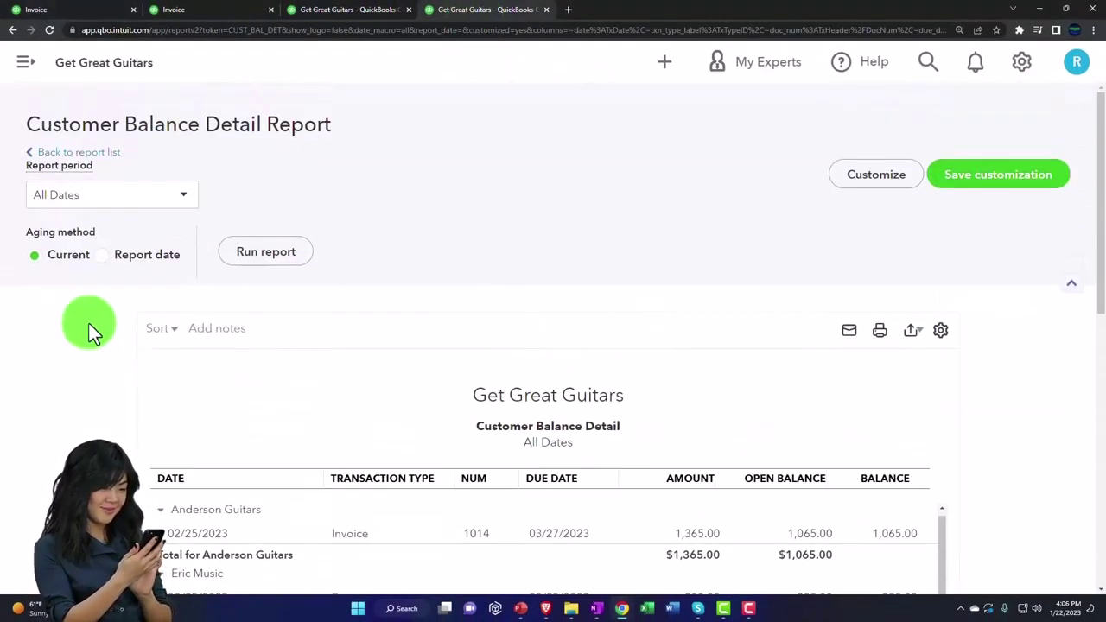